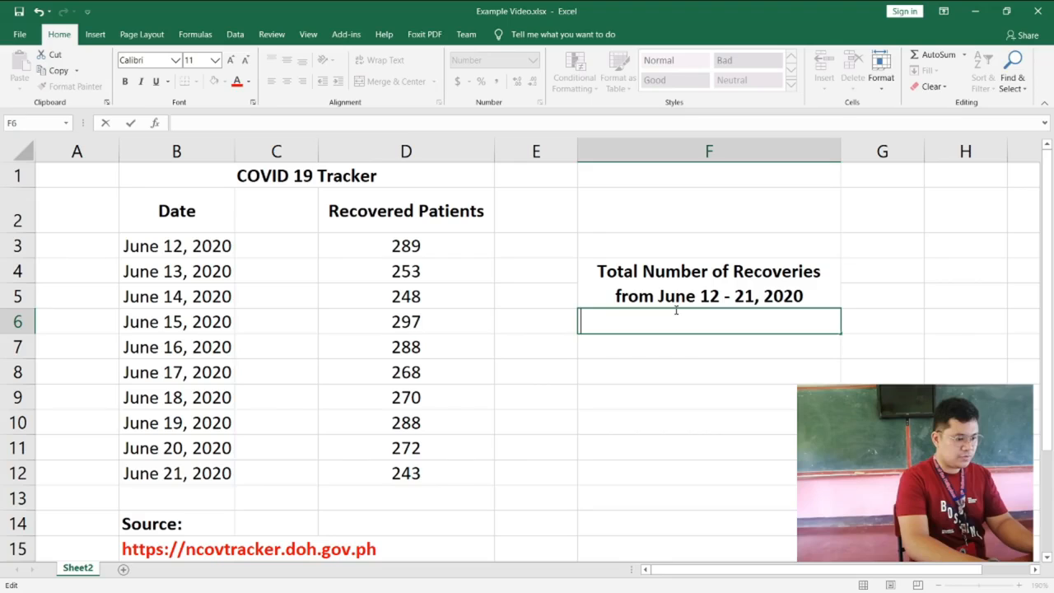
Enter the formula =D3+D4 in cell F6 to add the first two days' recoveries
text(=)
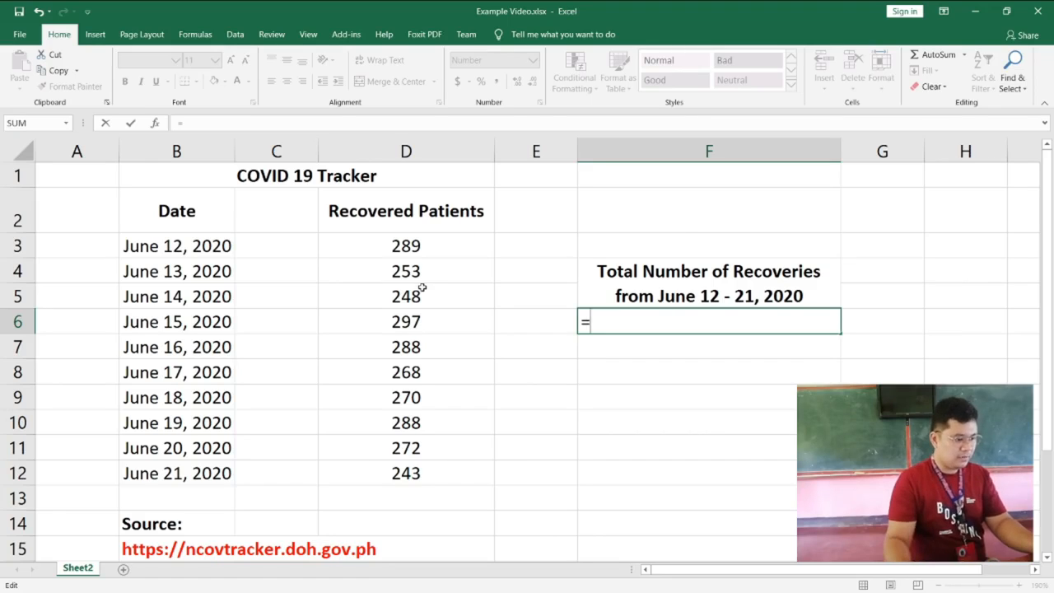
click(434, 242)
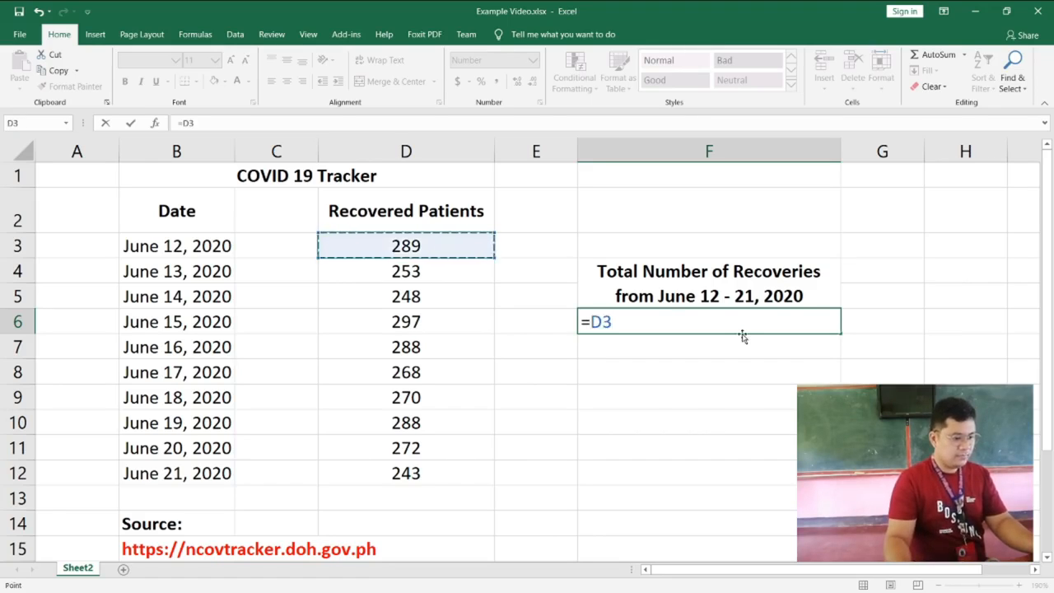
text(+)
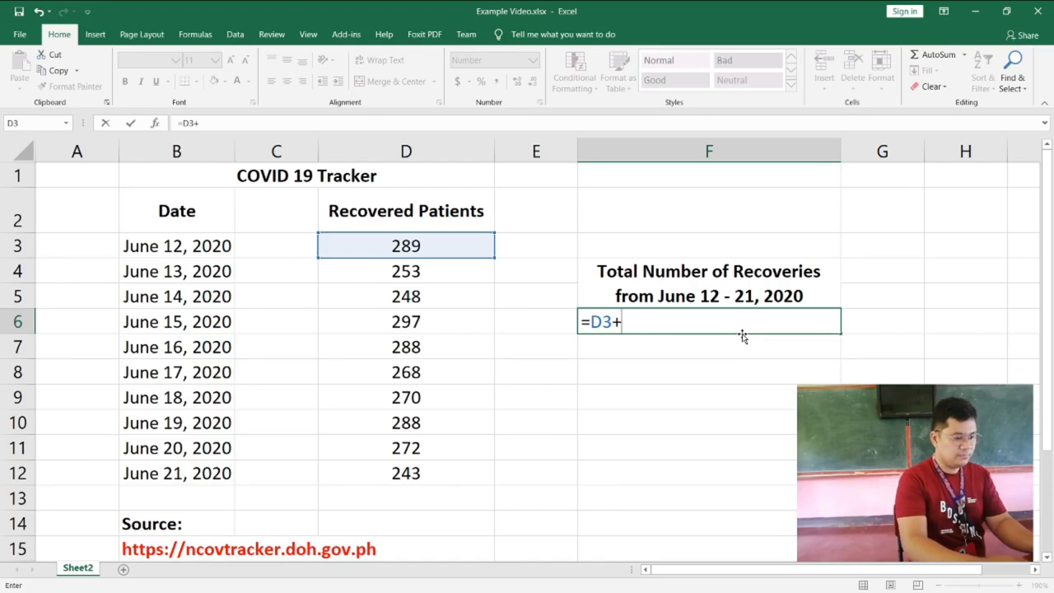
click(427, 275)
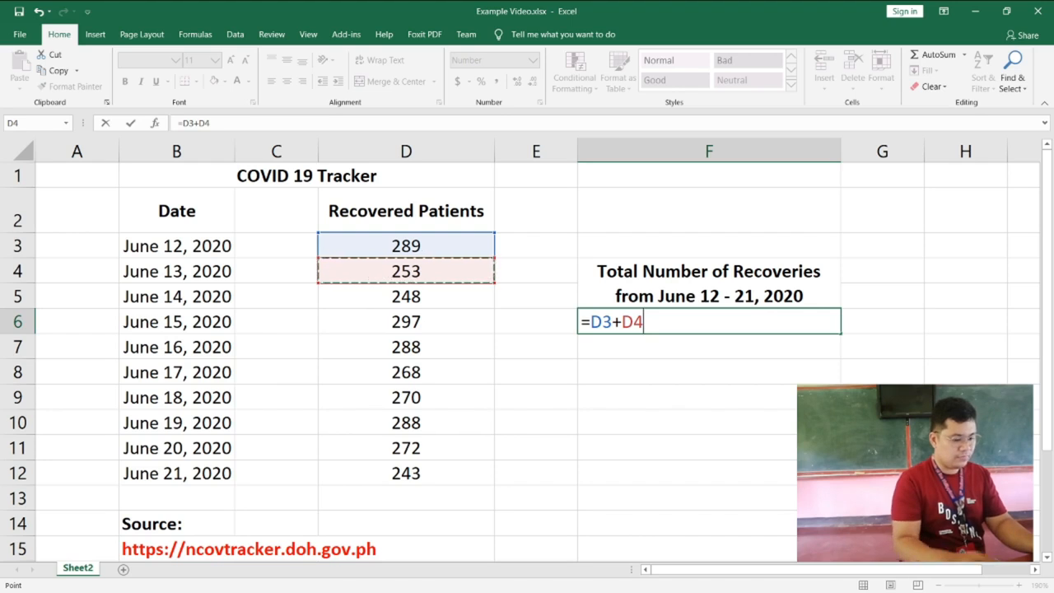
key(Return)
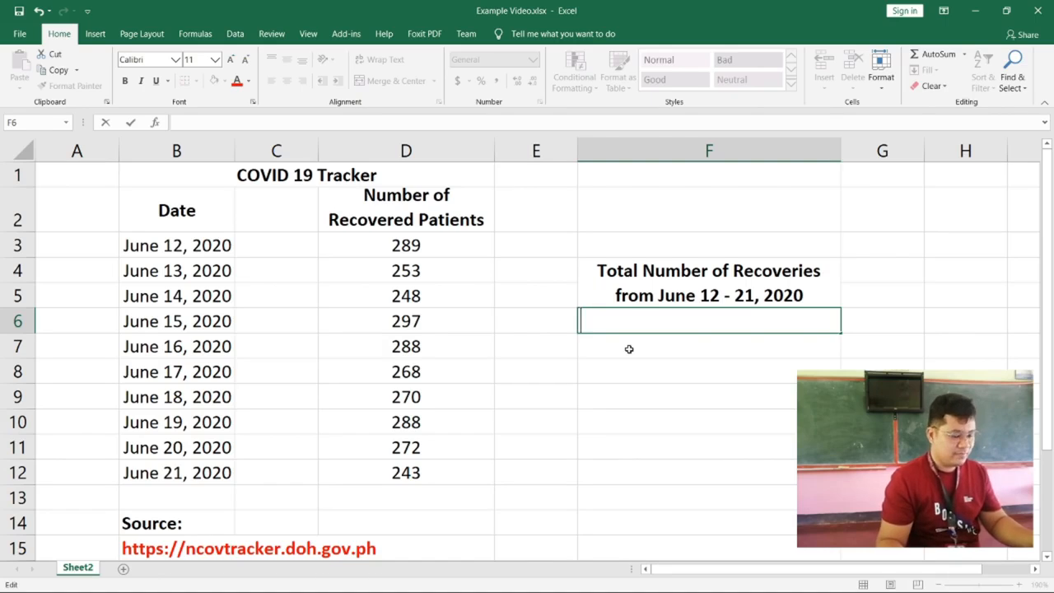
Enter a formula in F6 that adds each daily recovery cell individually, =D3+D4+D5+D6+D7+D8+D9+D10+D11+D12
text(=)
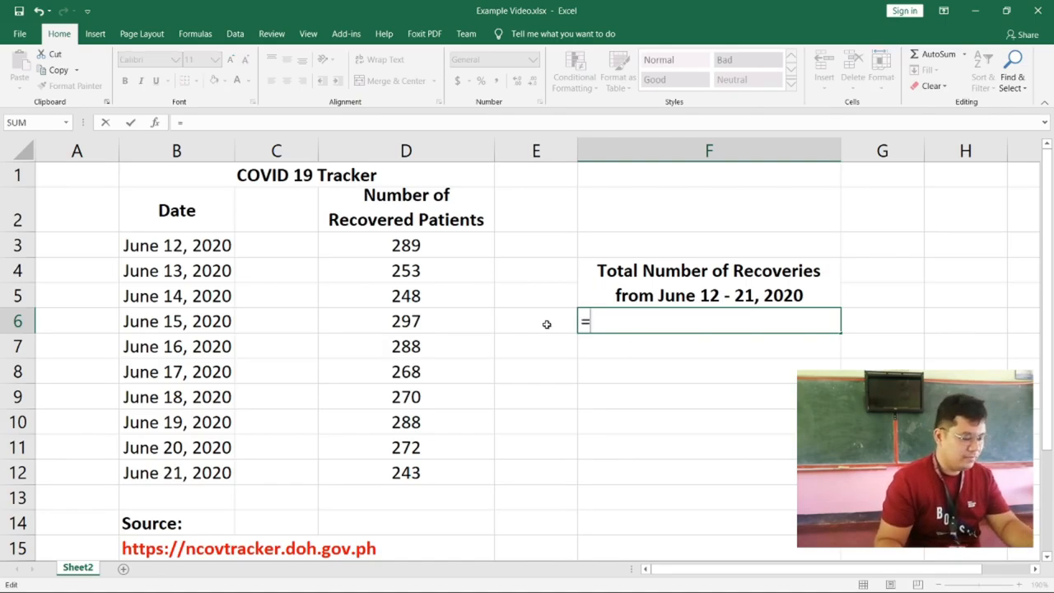
click(436, 249)
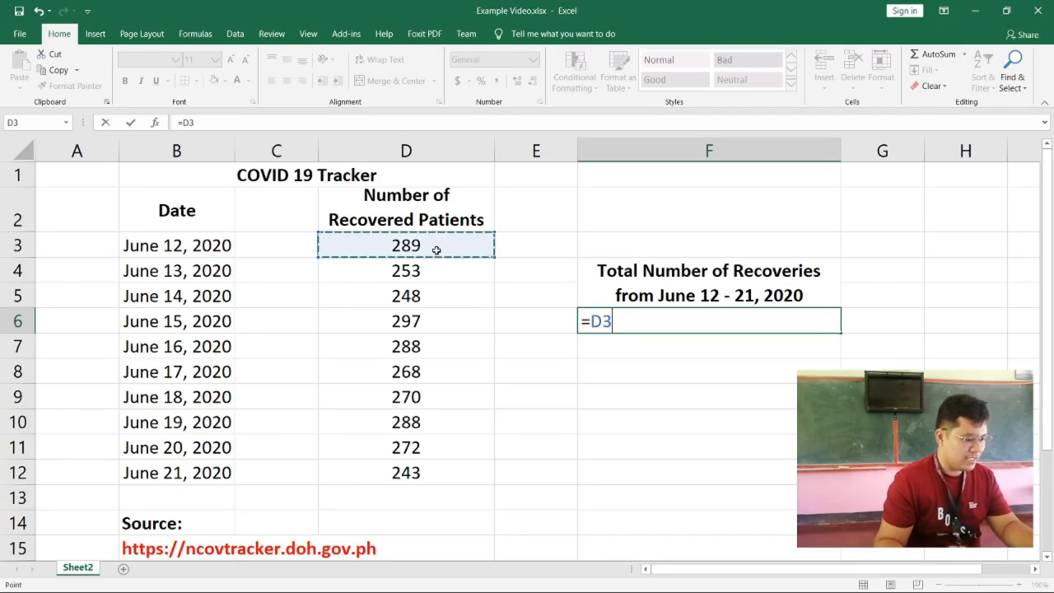
text(+)
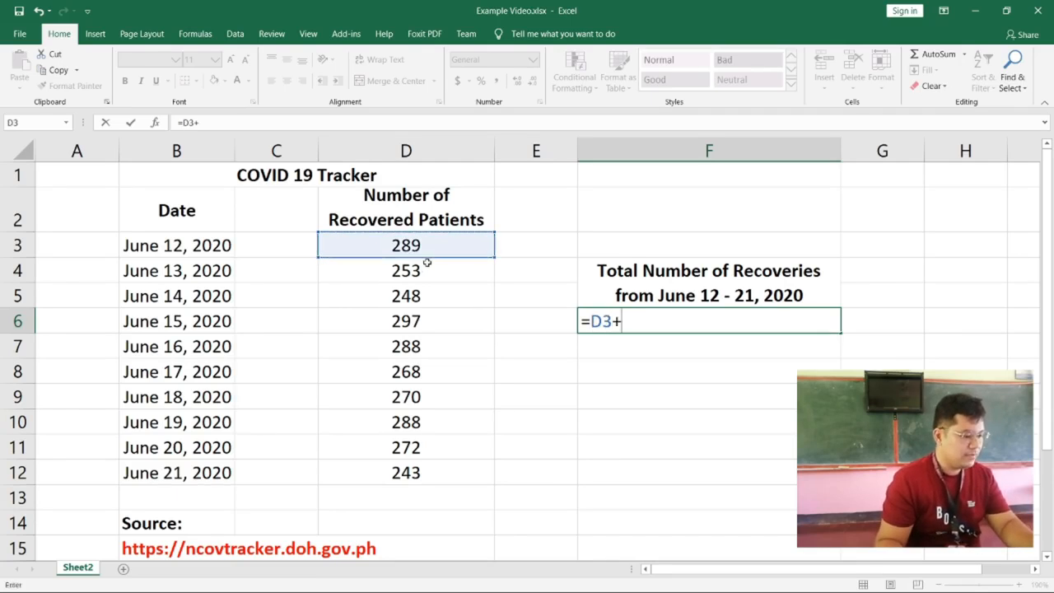
click(420, 274)
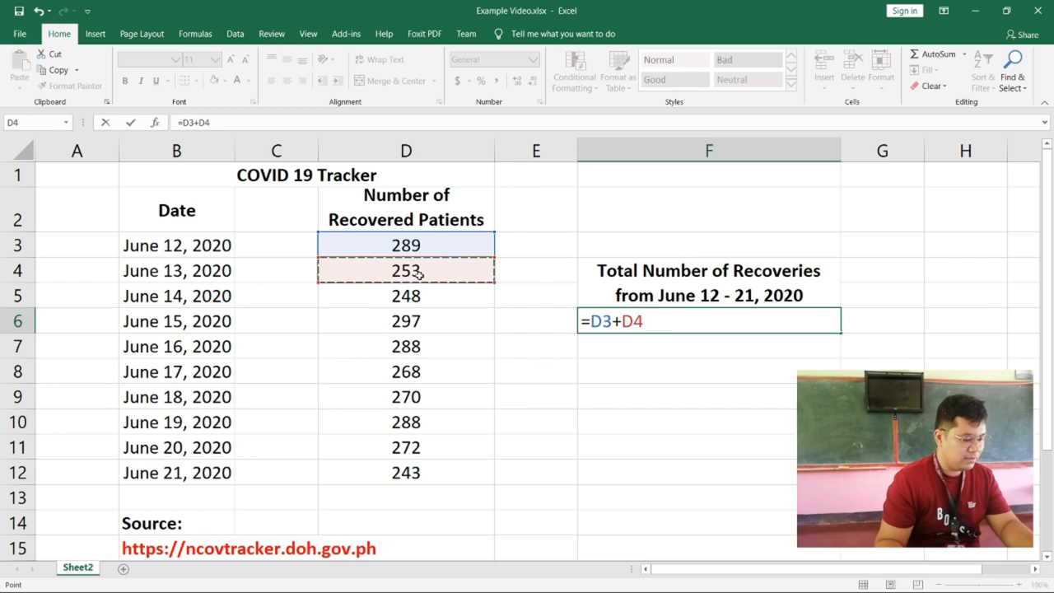
text(+)
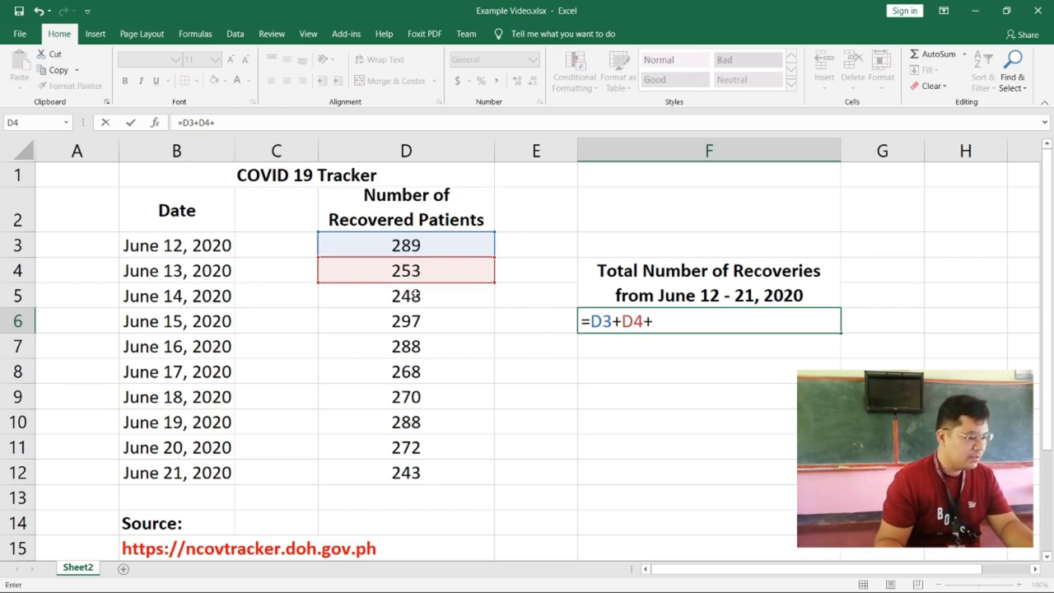
click(411, 297)
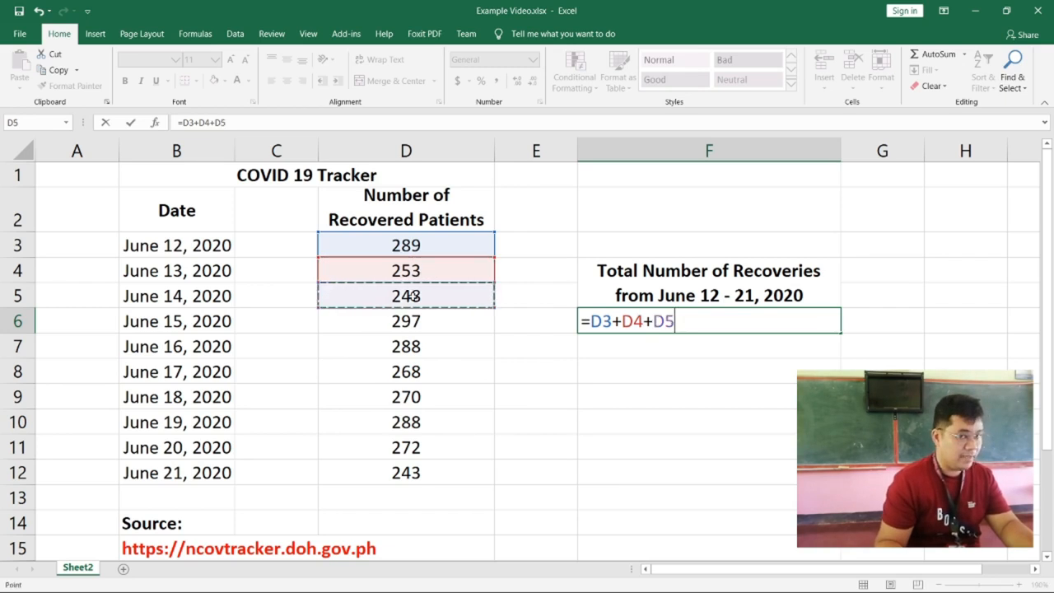
text(+)
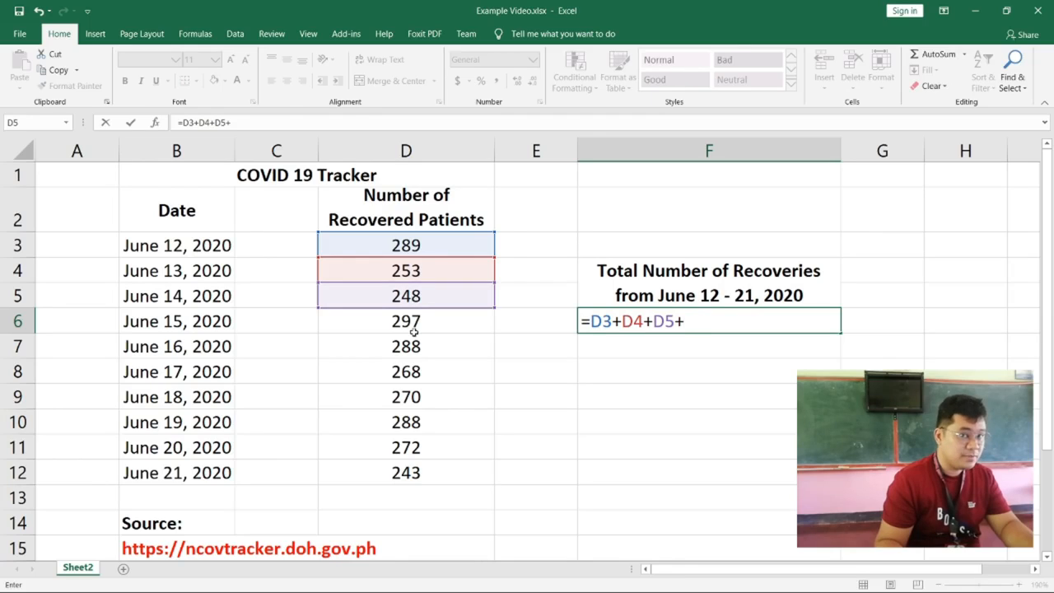
click(419, 321)
text(+)
click(413, 344)
text(+)
click(409, 372)
text(+)
click(406, 396)
text(+)
click(407, 422)
text(+)
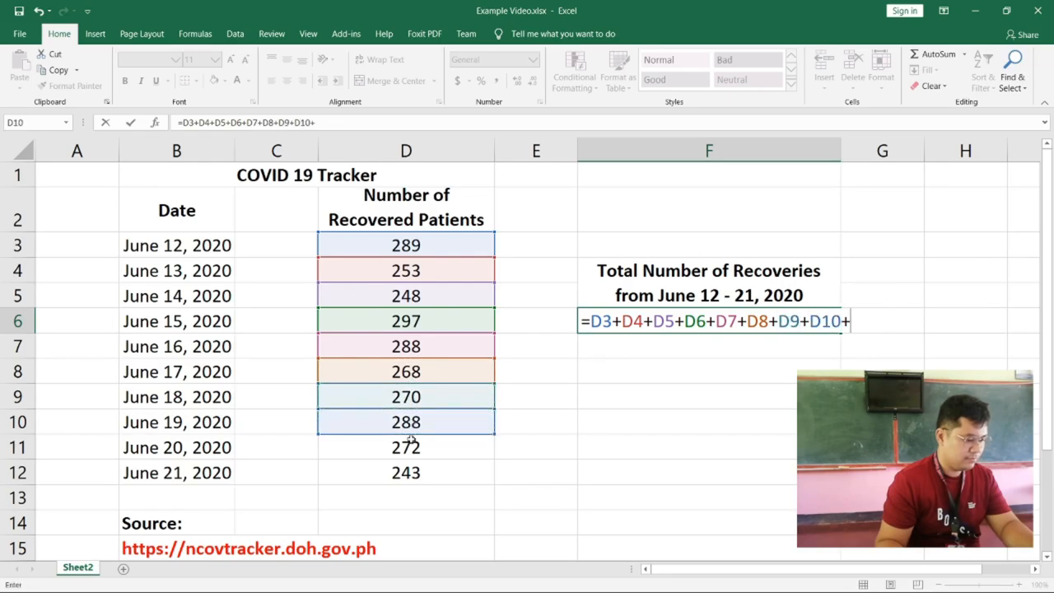
click(407, 447)
text(+)
click(409, 472)
text(+)
key(BackSpace)
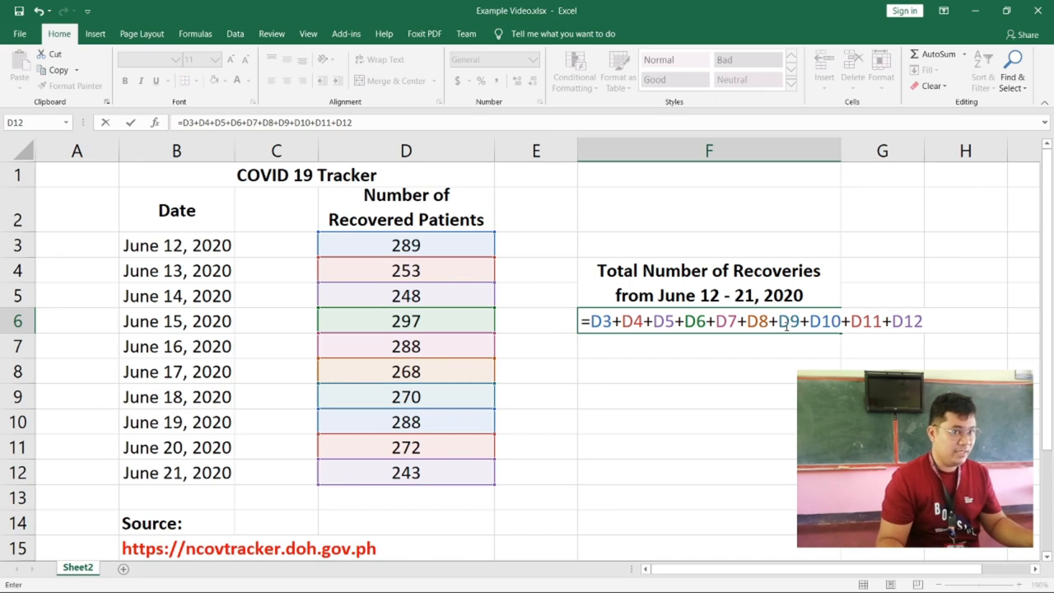
key(Return)
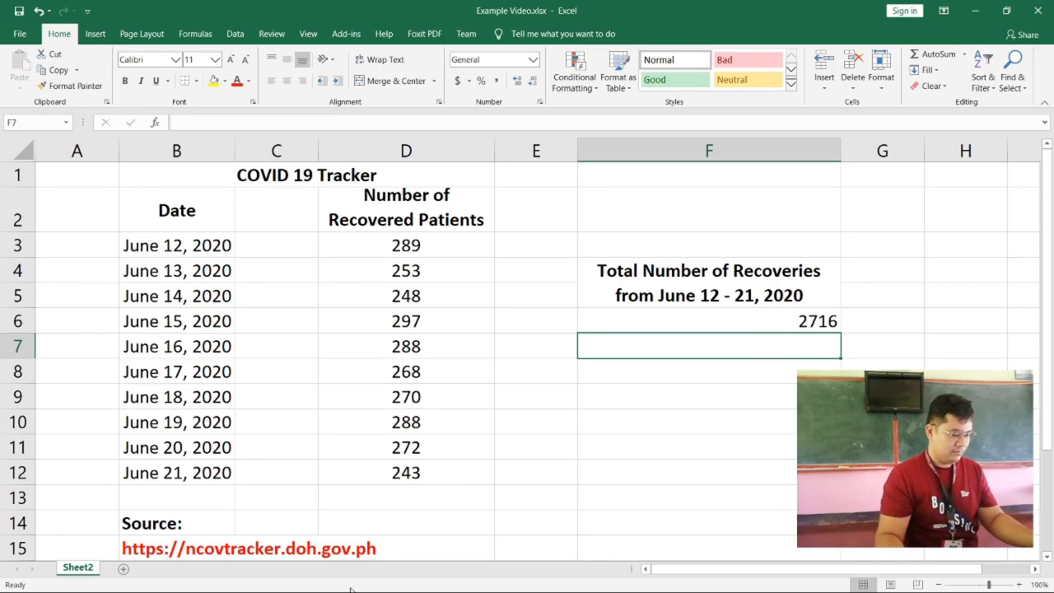
Enter =SUM(D3:D7) in cell F6 to total the recoveries for June 12 to 16
click(243, 566)
double_click(675, 321)
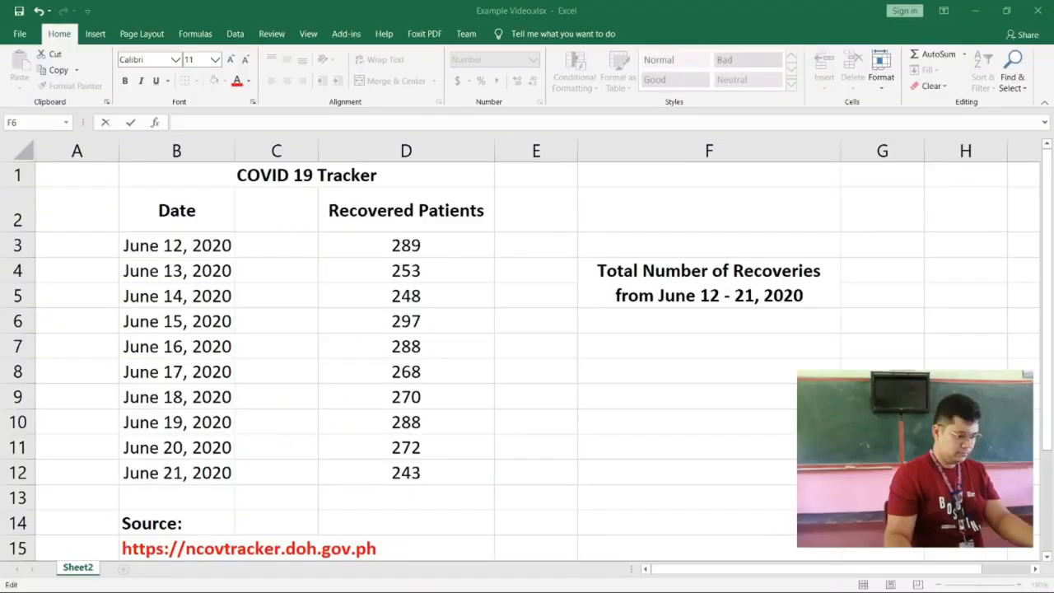
click(631, 320)
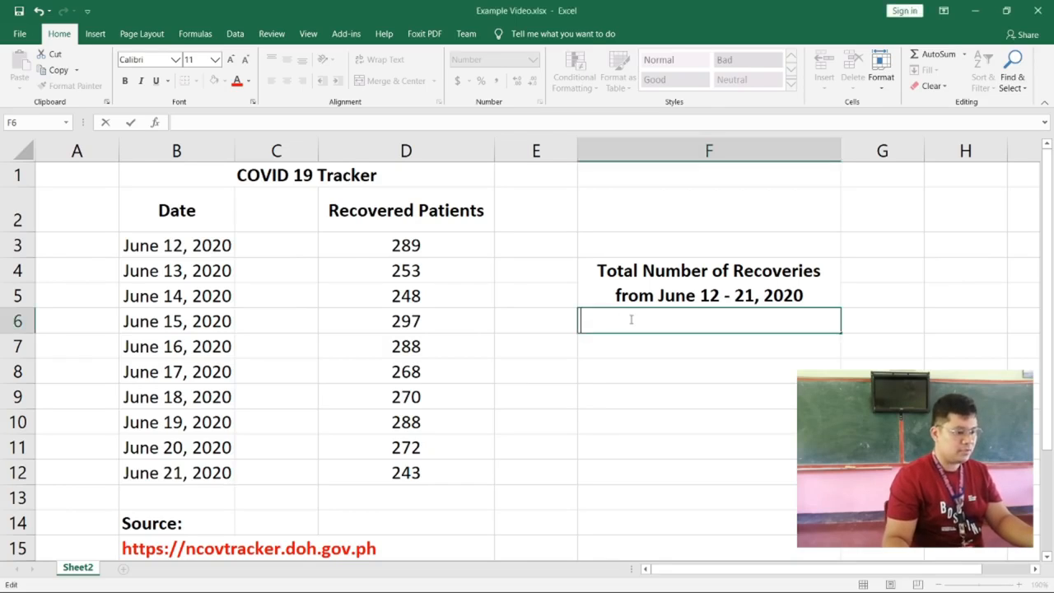
text(=)
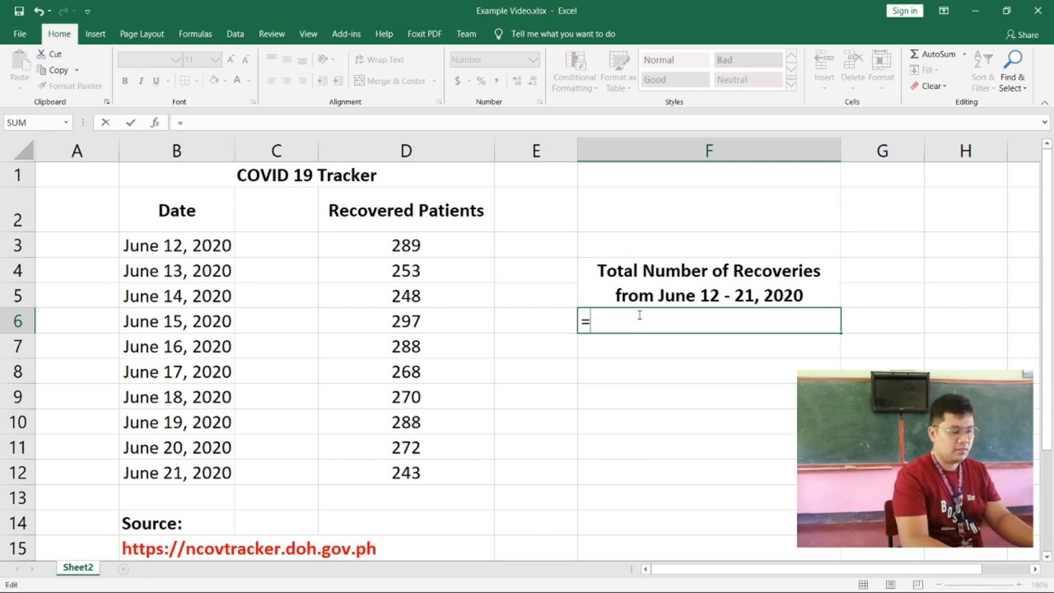
text(SUM)
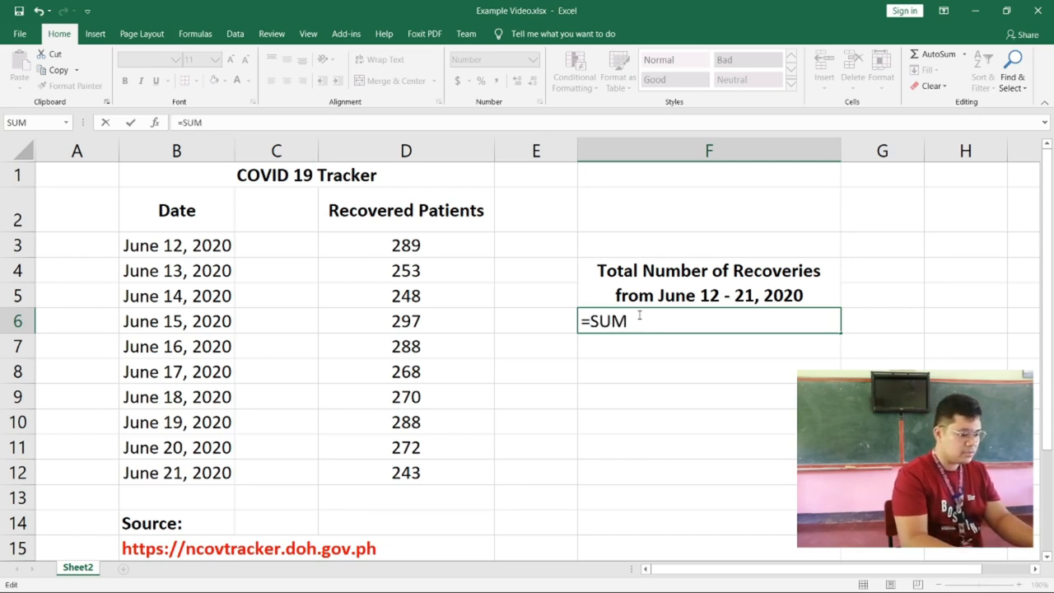
text(()
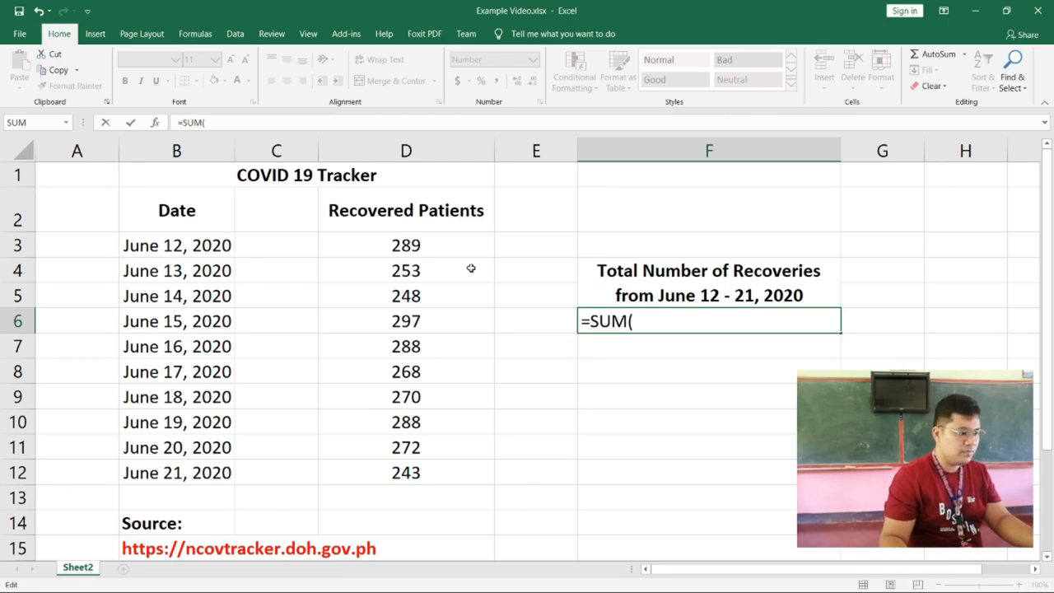
drag(397, 246, 394, 344)
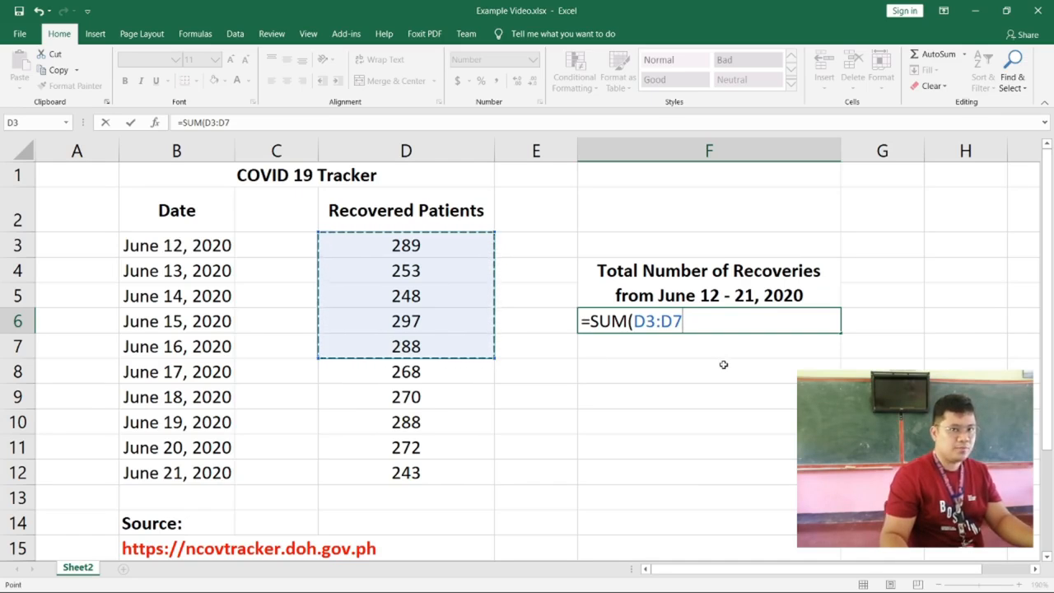
text())
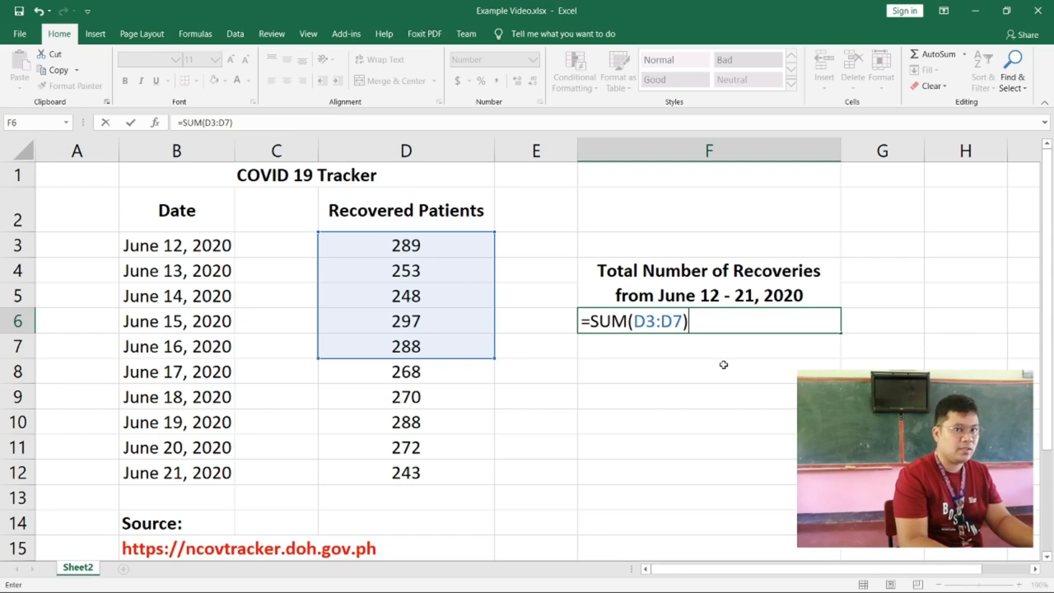
key(Return)
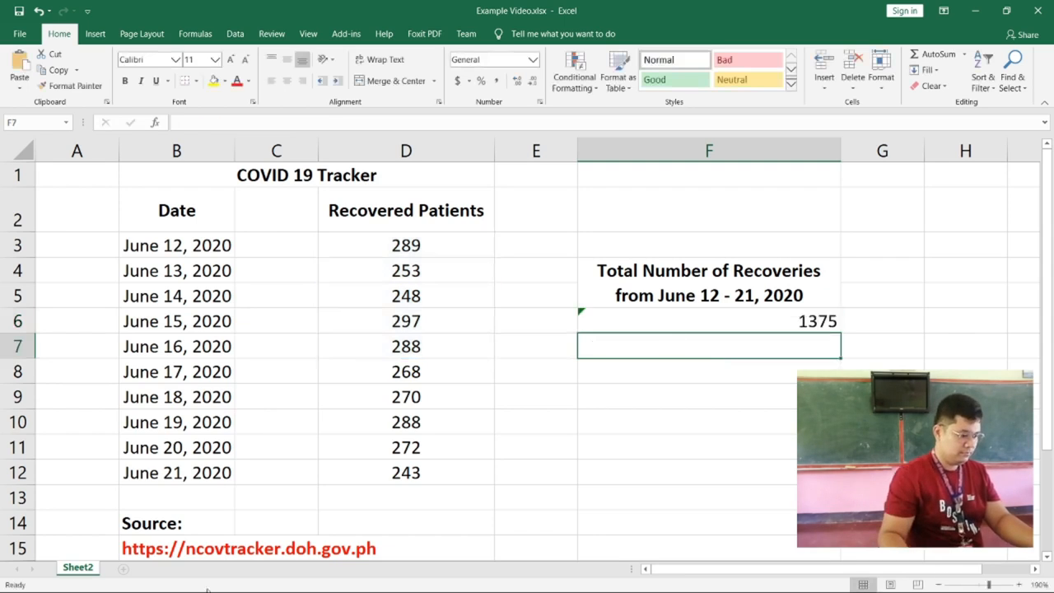
Replace the formula in F6 with =SUM(D3:D12) to total all ten days of recoveries
key(Up)
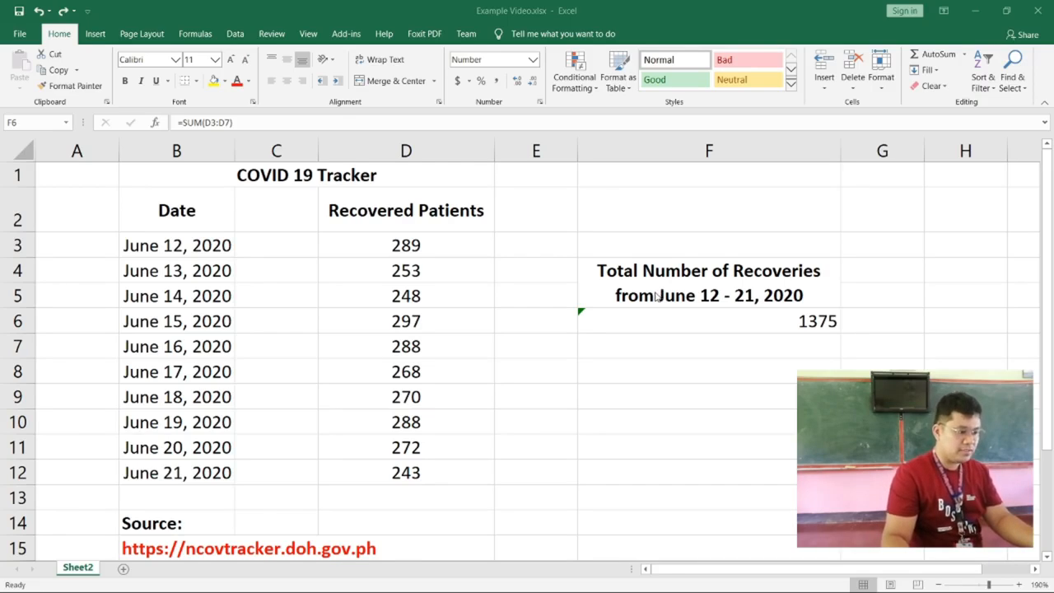
click(607, 320)
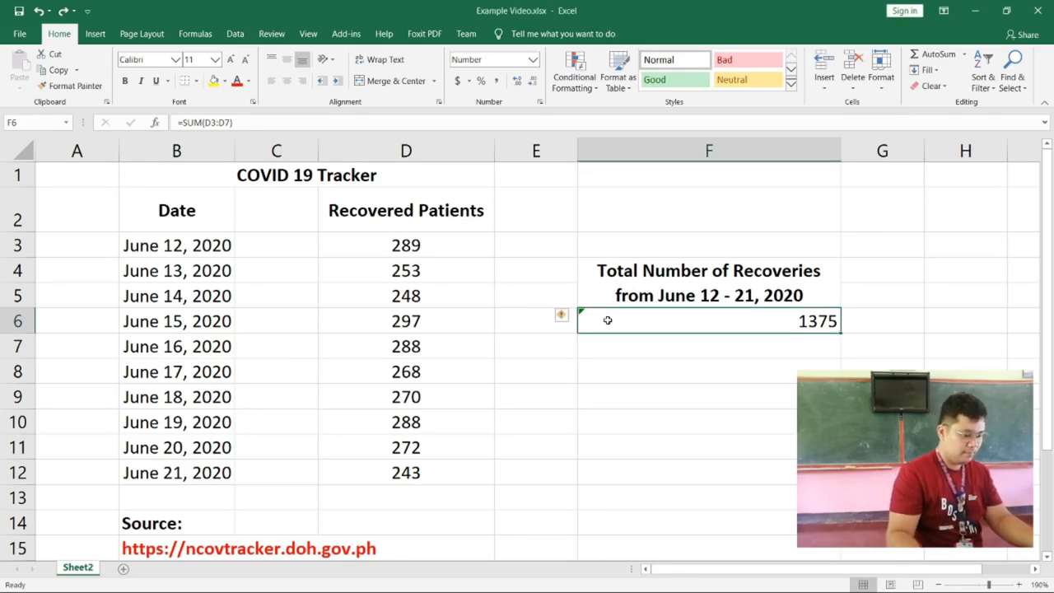
text(=SUM()
drag(441, 237, 437, 463)
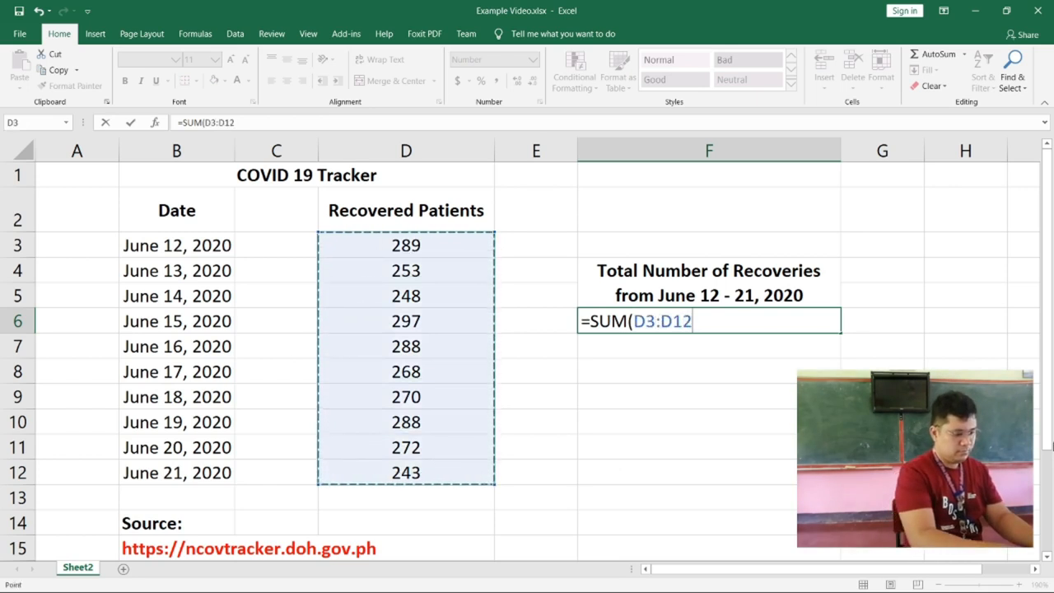
text())
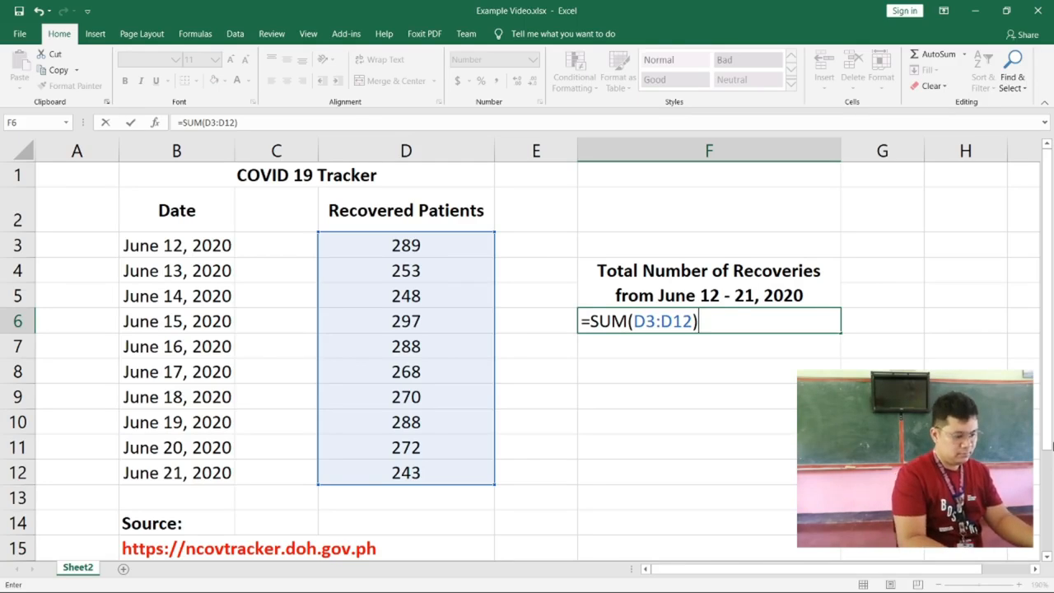
key(Return)
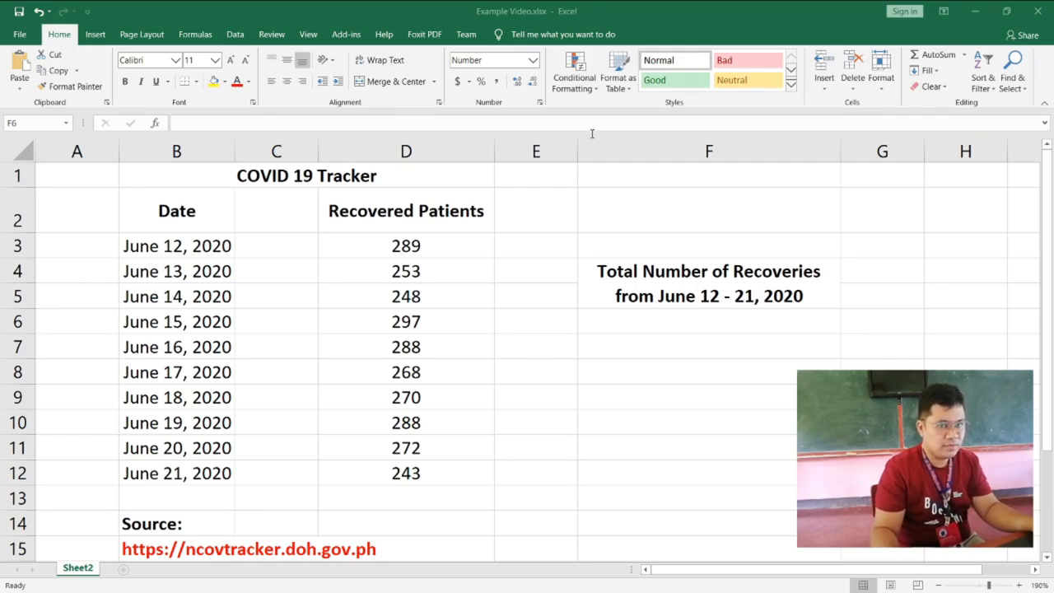
Enter =SUM(D3:D5,D10:D12) in cell F6 to total the first three and last three days' recoveries
click(682, 317)
text(=)
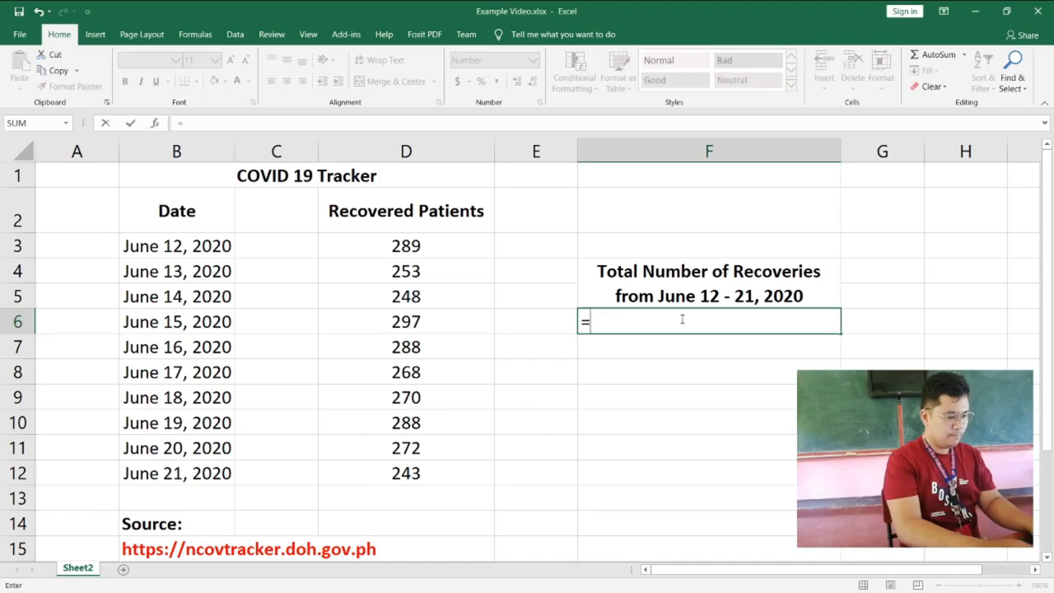
key(BackSpace)
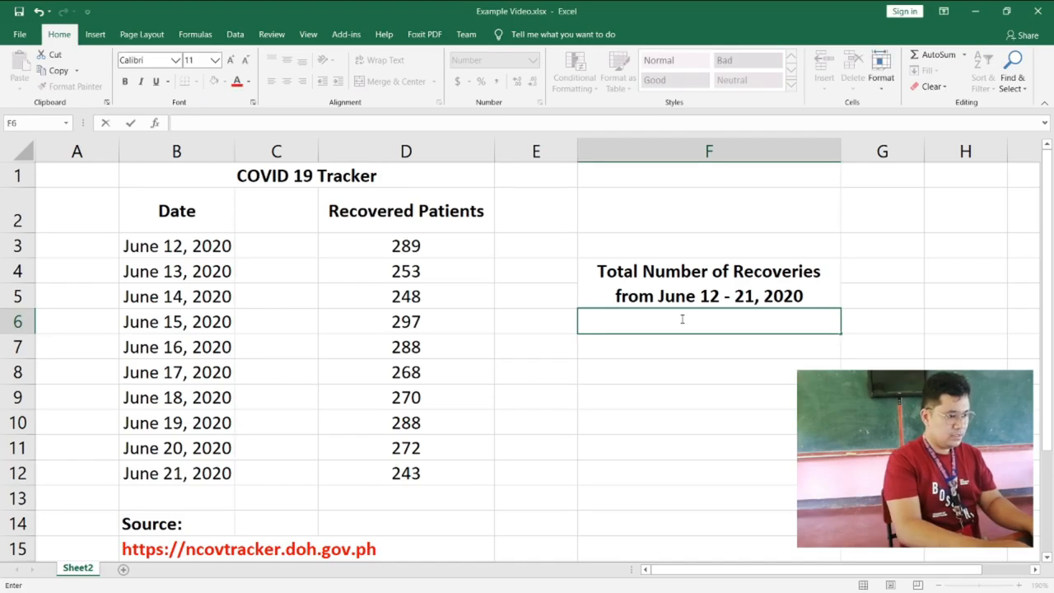
text(=)
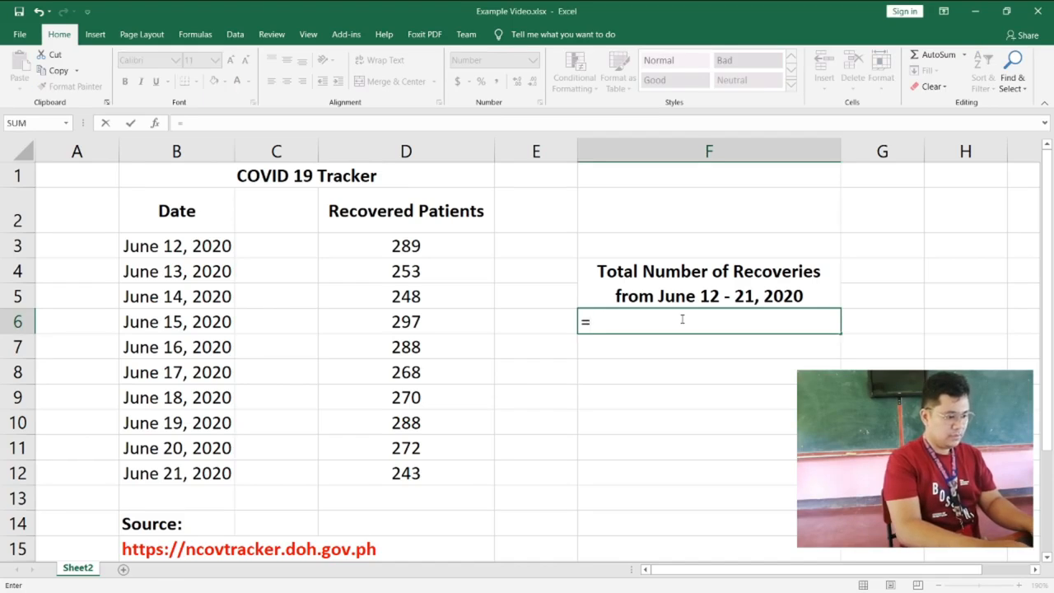
text(SUM)
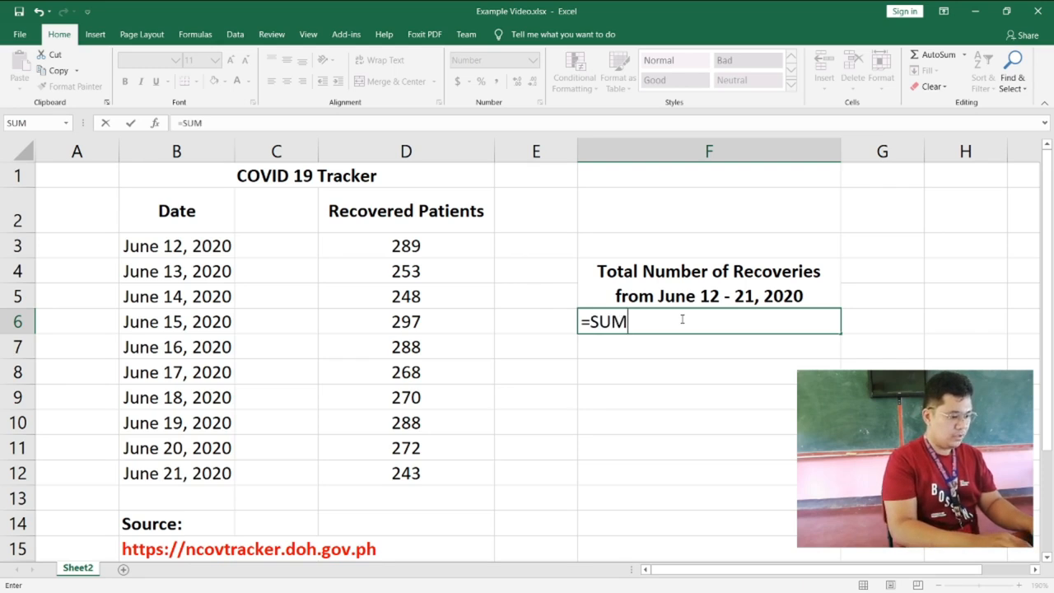
text(()
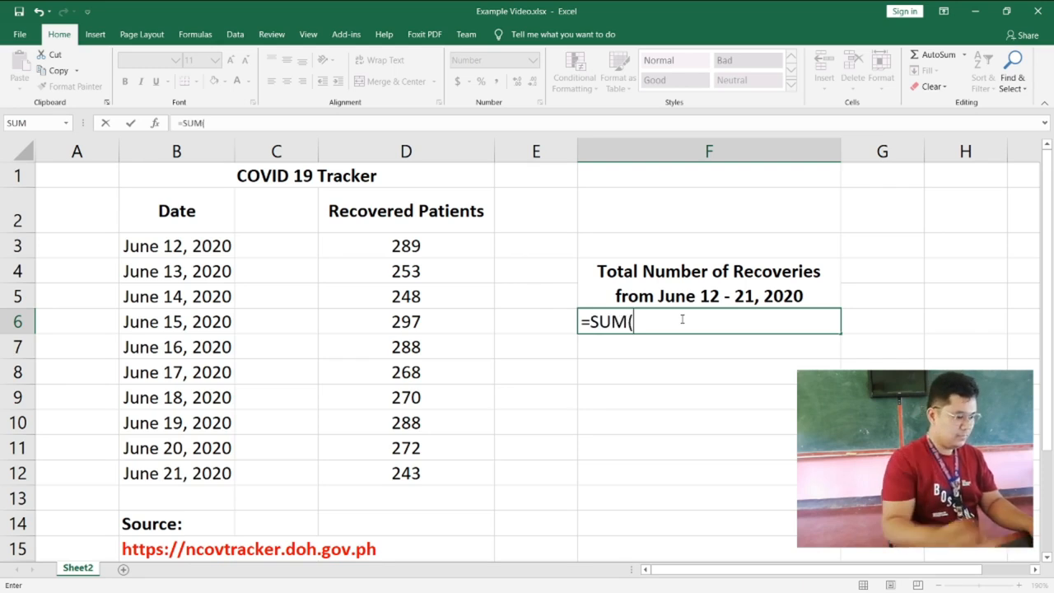
drag(435, 241, 431, 288)
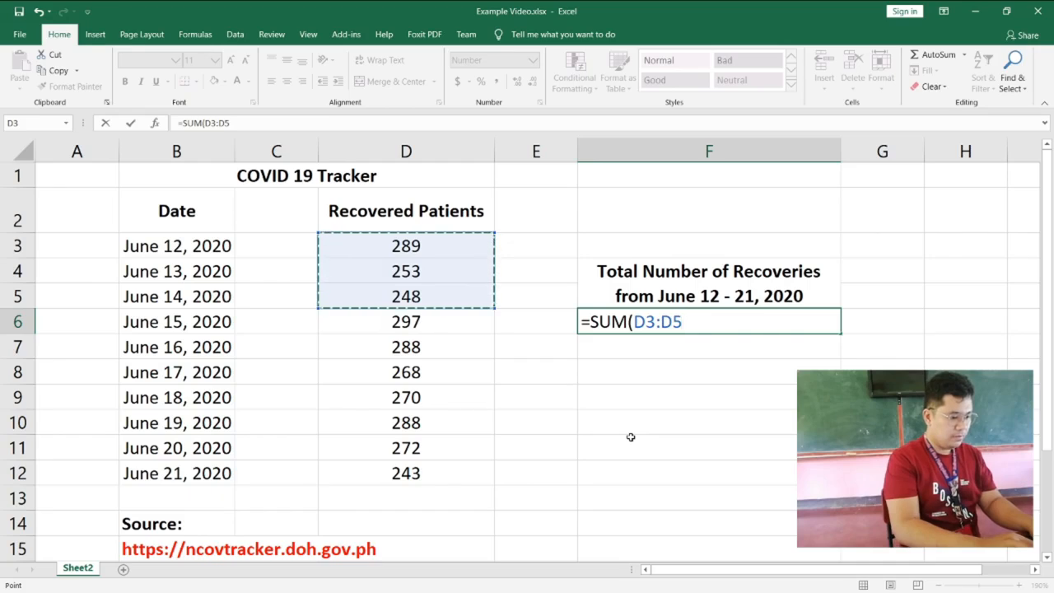
text(,)
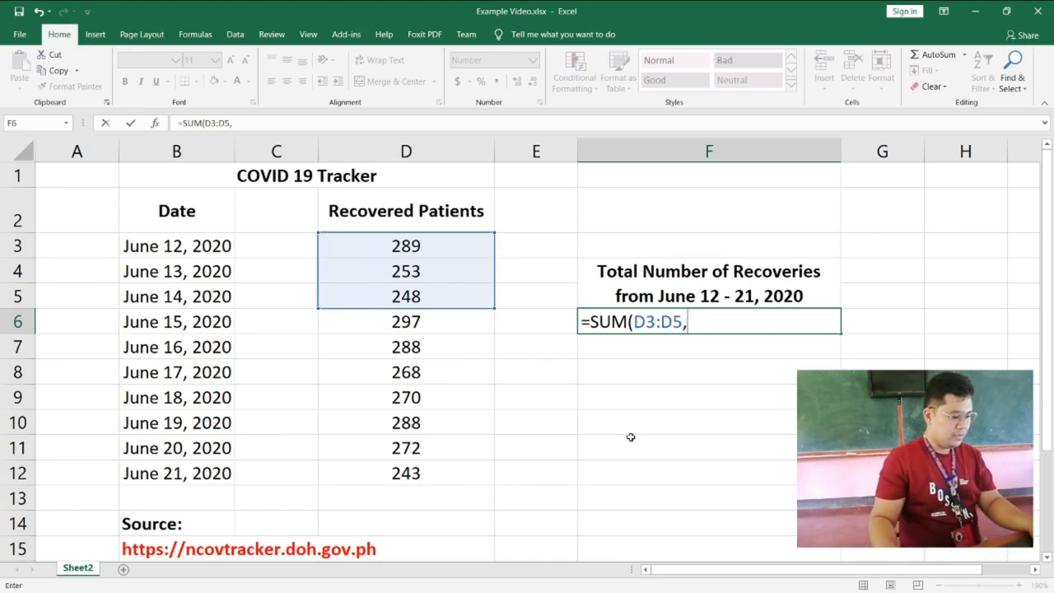
drag(445, 419, 437, 464)
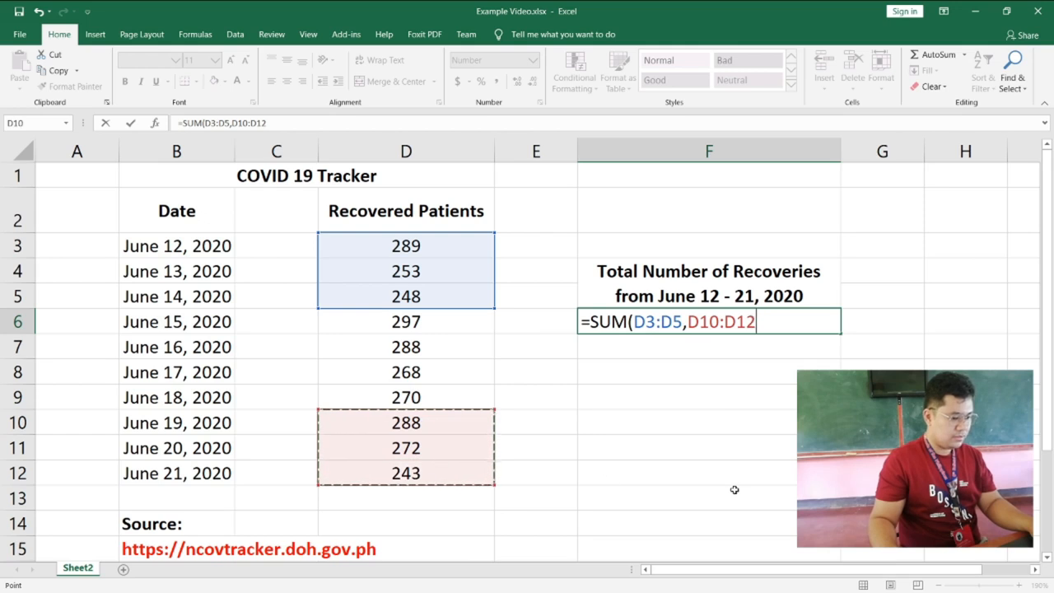
text())
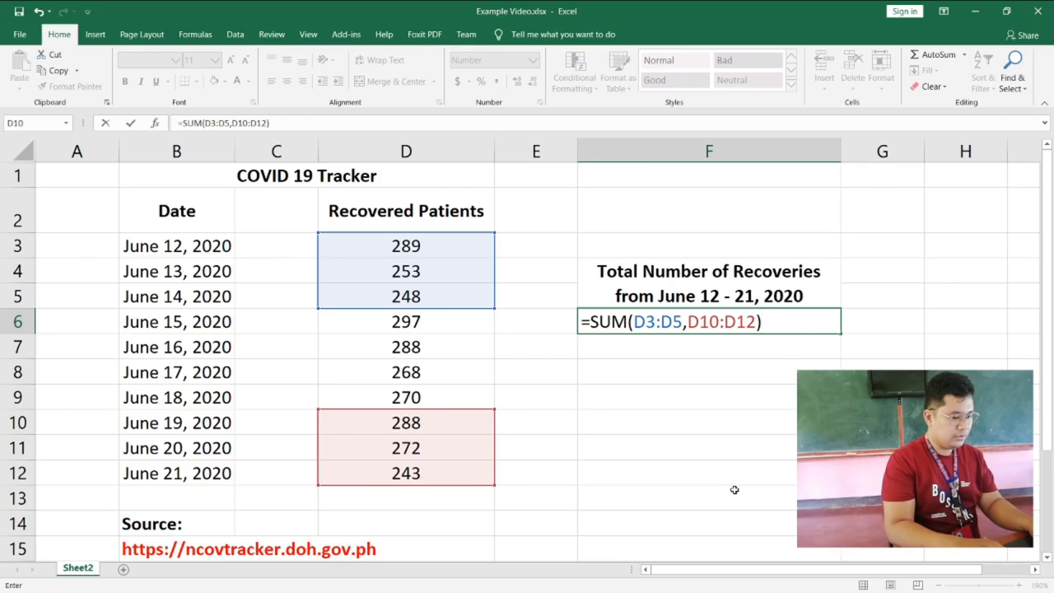
key(Return)
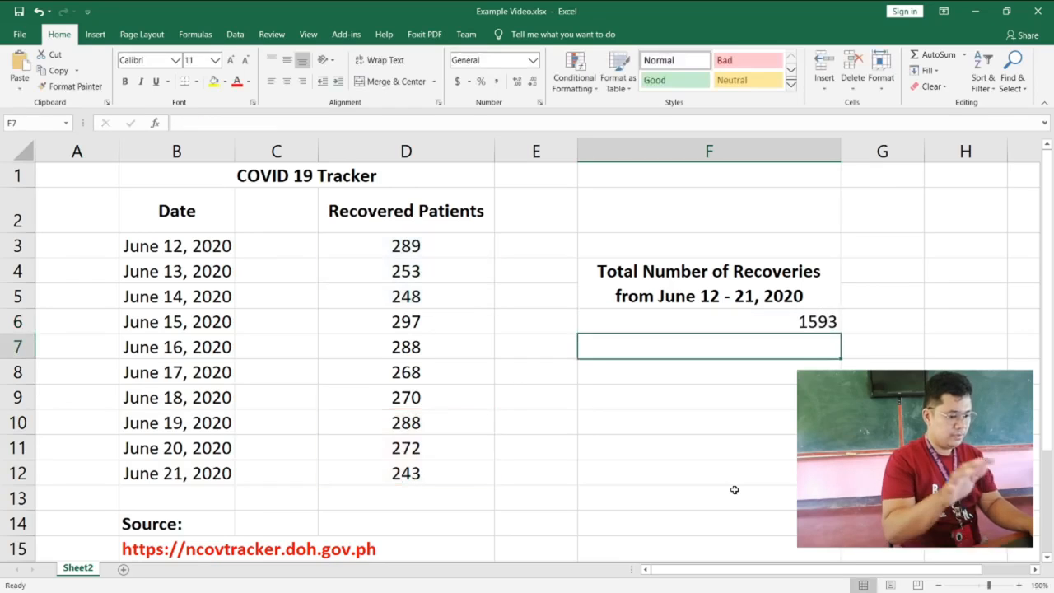